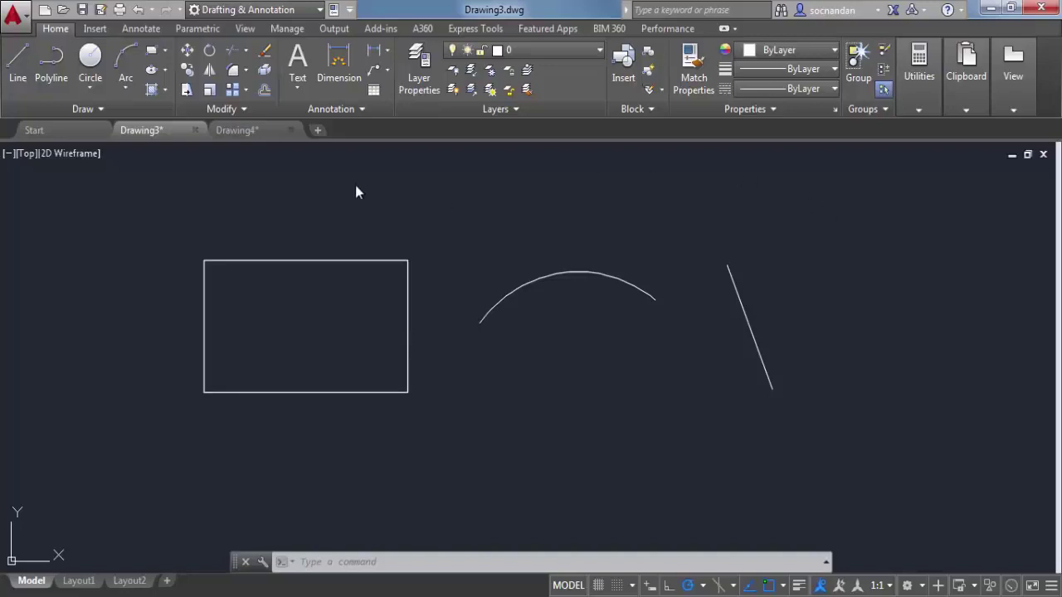
Offset the rectangle 2 units inward to create a second outline inside it
{"action": "left_click", "coordinate": [265, 93]}
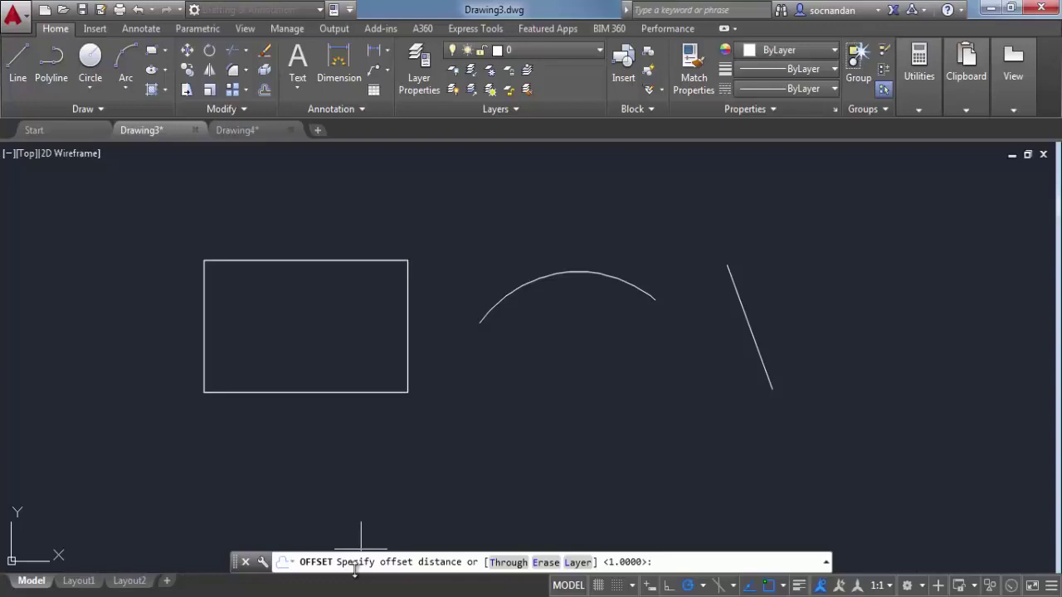
{"action": "type", "text": "2"}
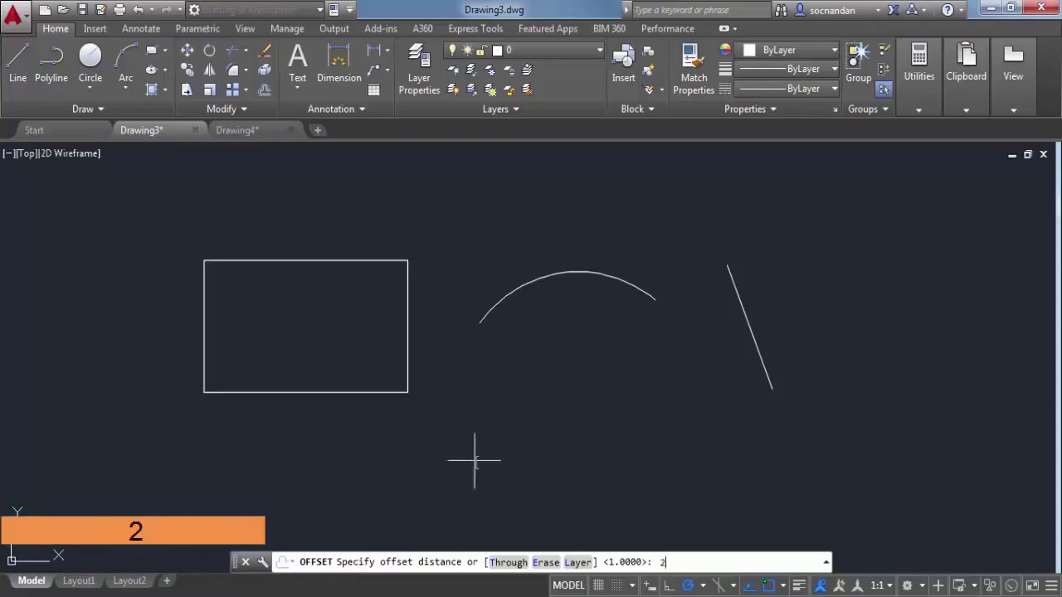
{"action": "key", "text": "Return"}
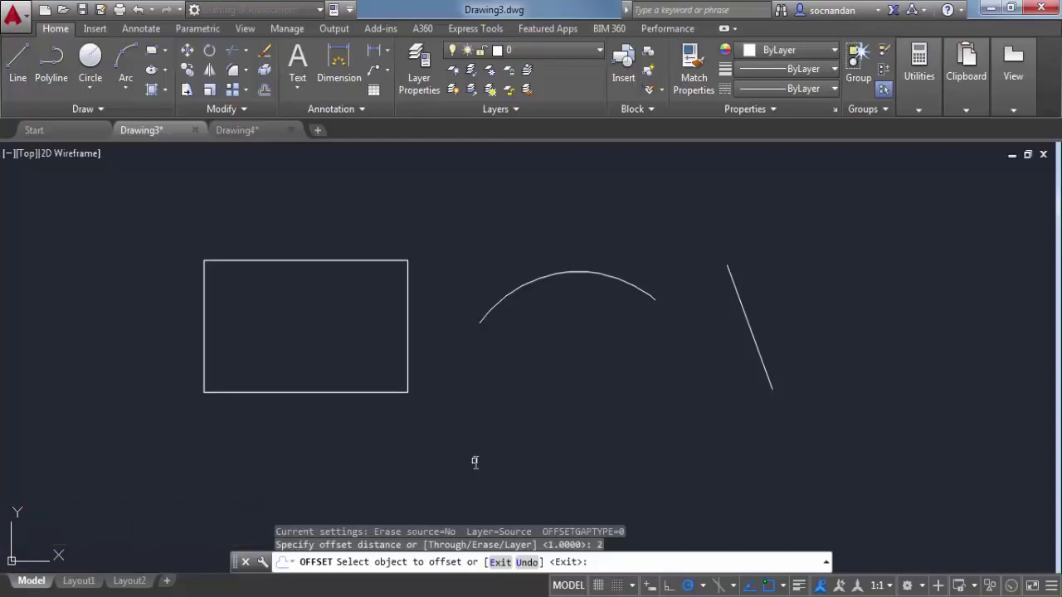
{"action": "left_click", "coordinate": [322, 262]}
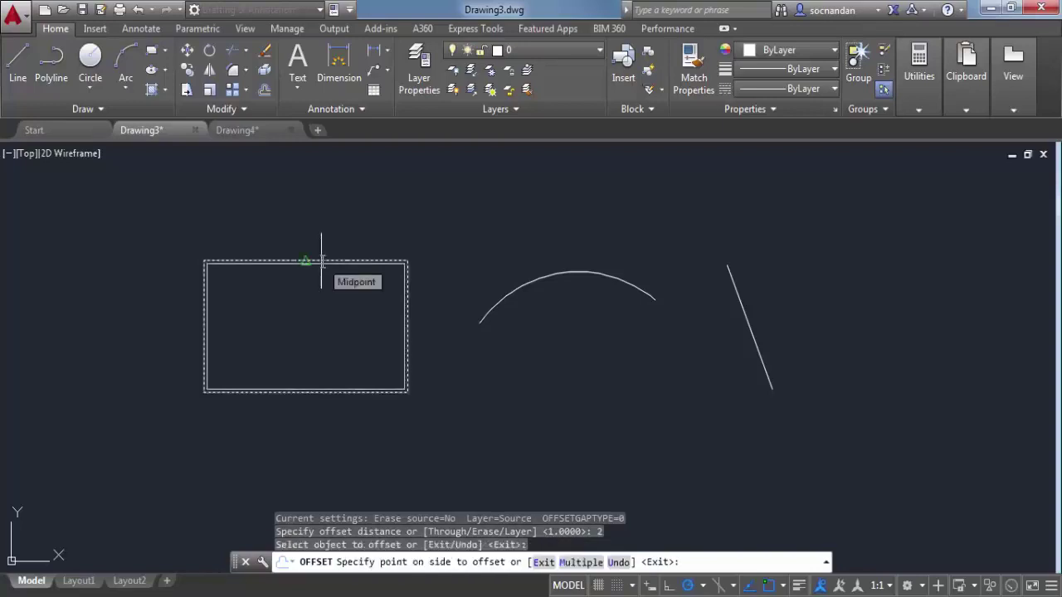
{"action": "scroll", "coordinate": [326, 249], "scroll_direction": "up", "scroll_amount": 4}
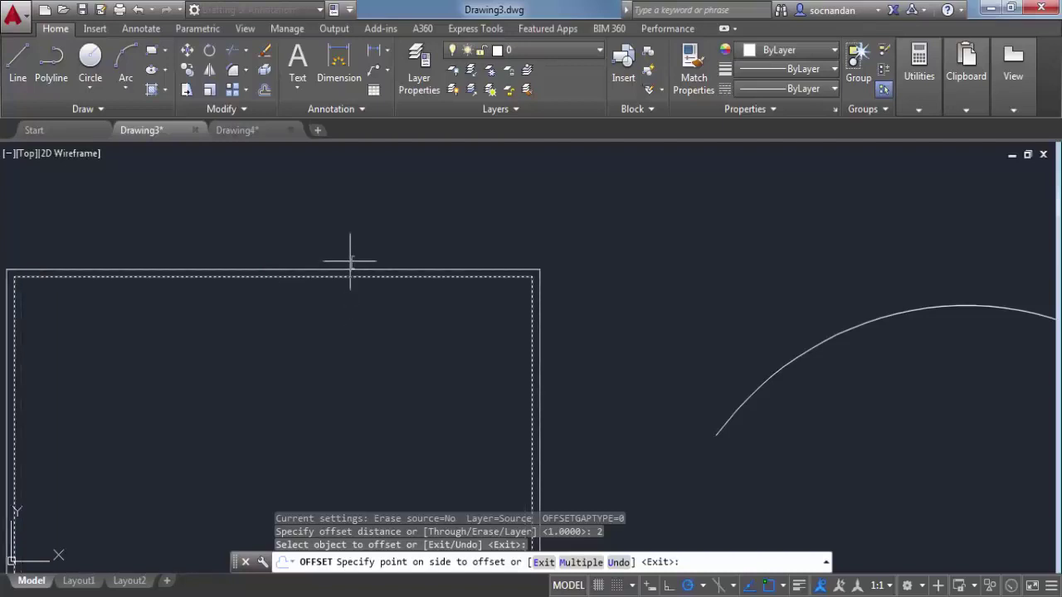
{"action": "middle_click_drag", "start_coordinate": [349, 260], "coordinate": [456, 263]}
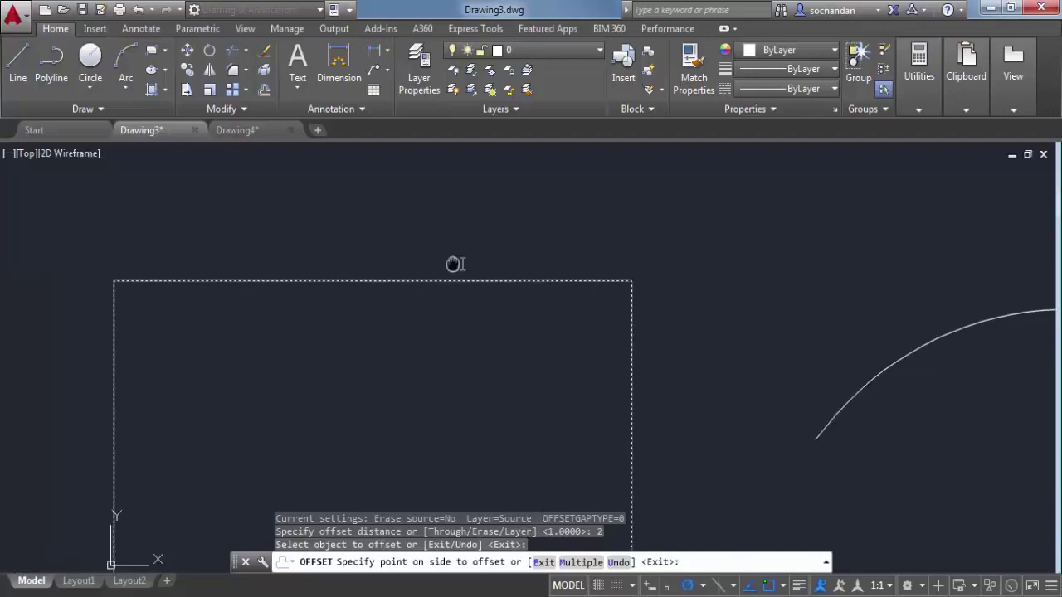
{"action": "scroll", "coordinate": [462, 257], "scroll_direction": "up", "scroll_amount": 2}
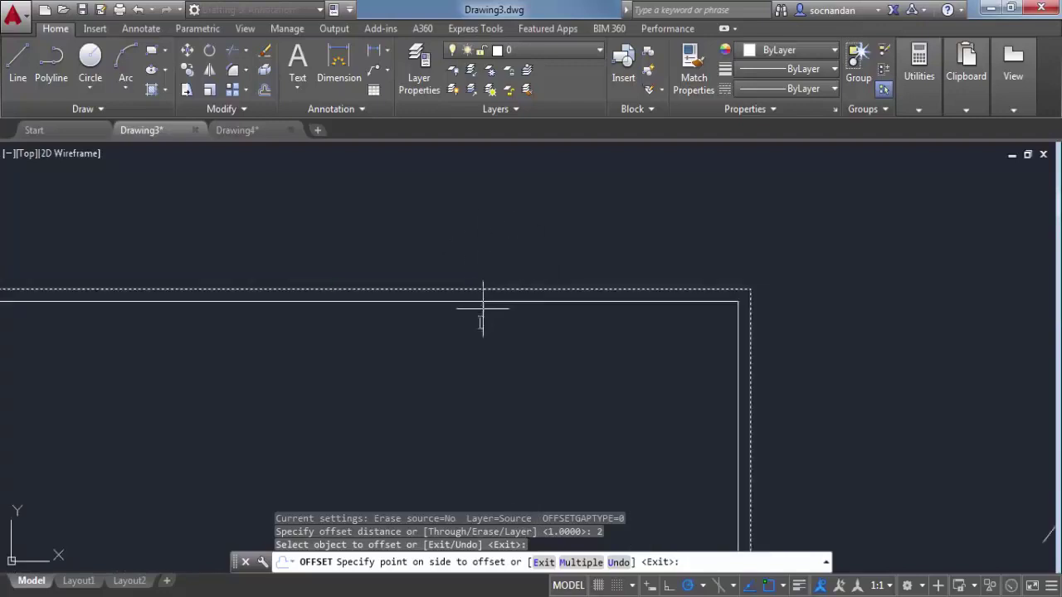
{"action": "left_click", "coordinate": [469, 366]}
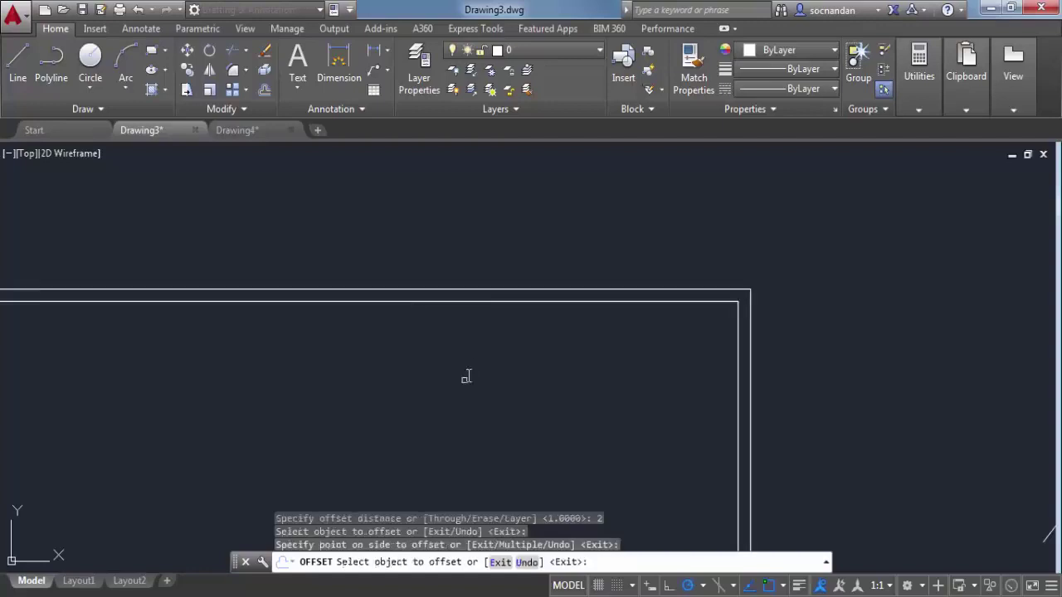
{"action": "scroll", "coordinate": [472, 376], "scroll_direction": "down", "scroll_amount": 5}
{"action": "middle_click_drag", "start_coordinate": [470, 374], "coordinate": [445, 337]}
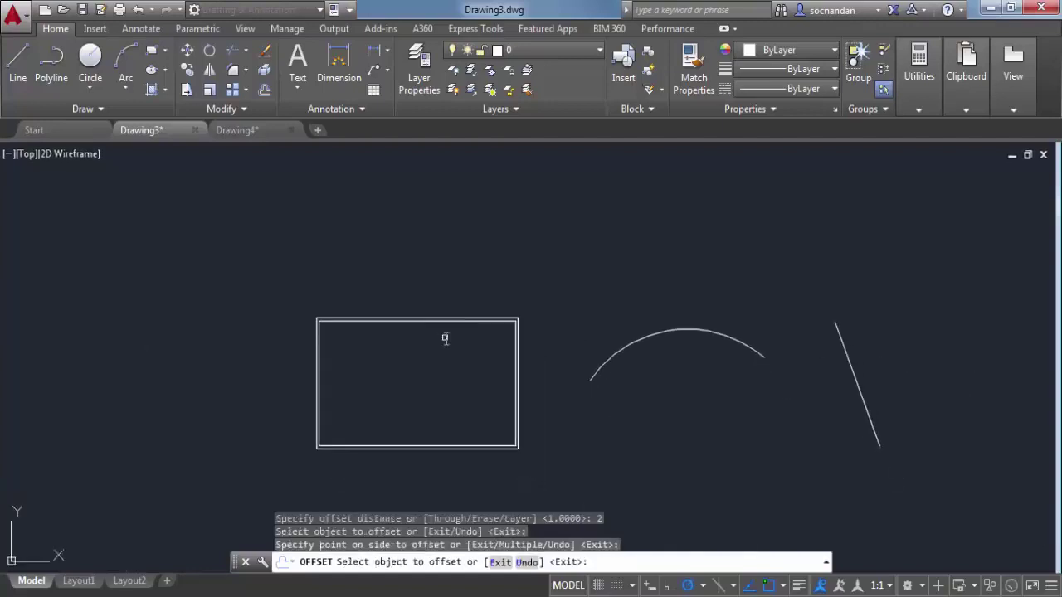
{"action": "key", "text": "Return"}
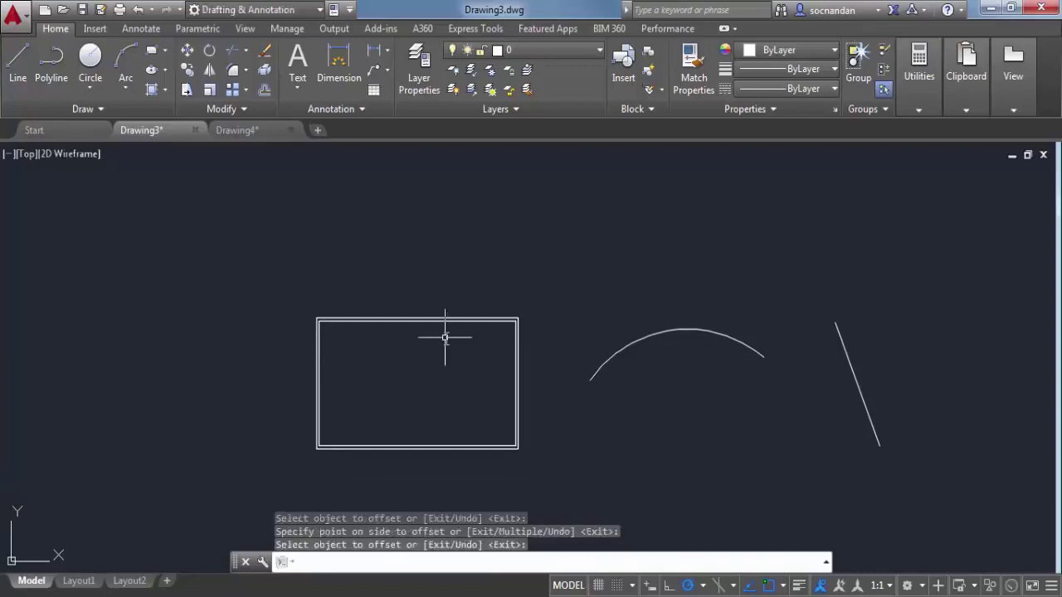
Offset the arc inward four times at distance 10, each copy inside the previous one
{"action": "left_click", "coordinate": [267, 91]}
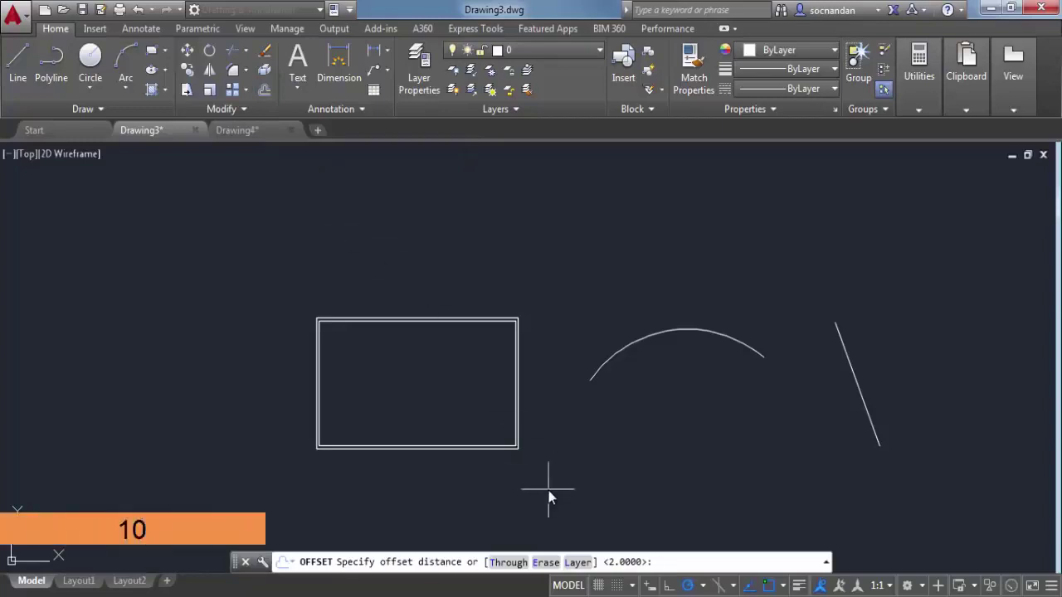
{"action": "type", "text": "10"}
{"action": "key", "text": "Return"}
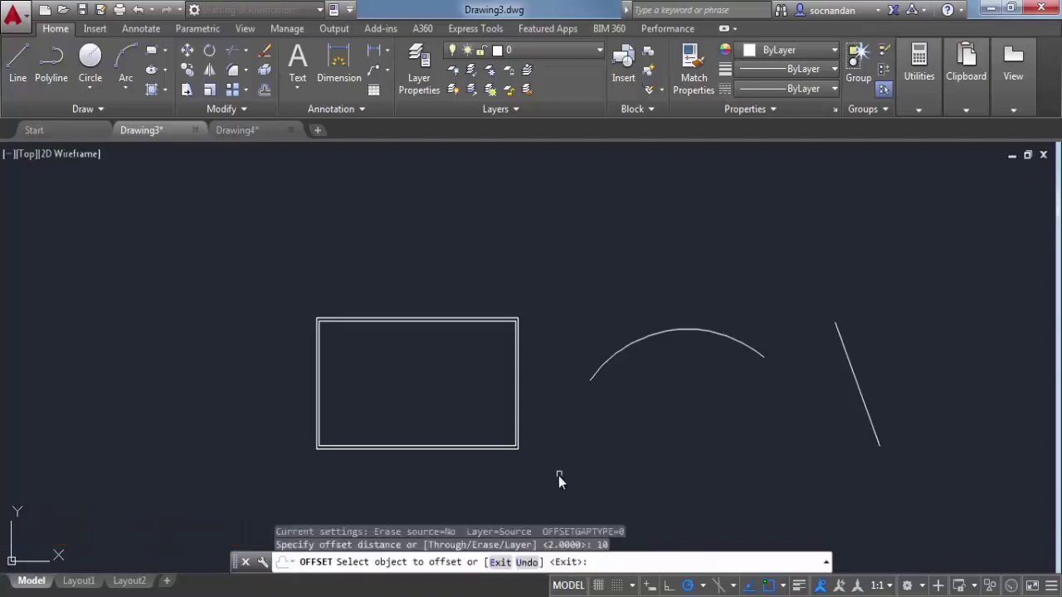
{"action": "left_click", "coordinate": [611, 359]}
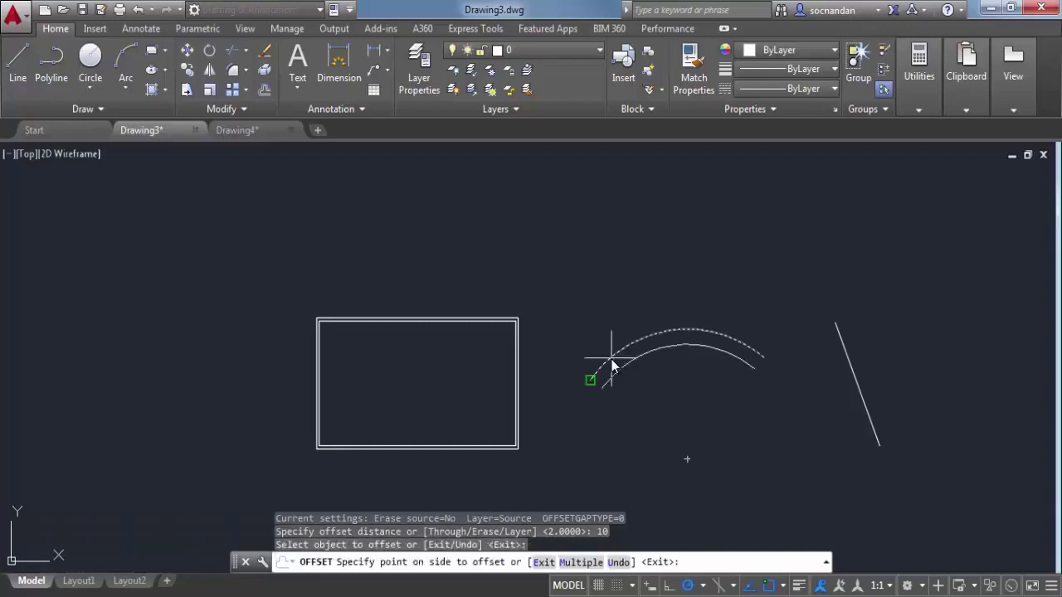
{"action": "left_click", "coordinate": [659, 390]}
{"action": "left_click", "coordinate": [664, 355]}
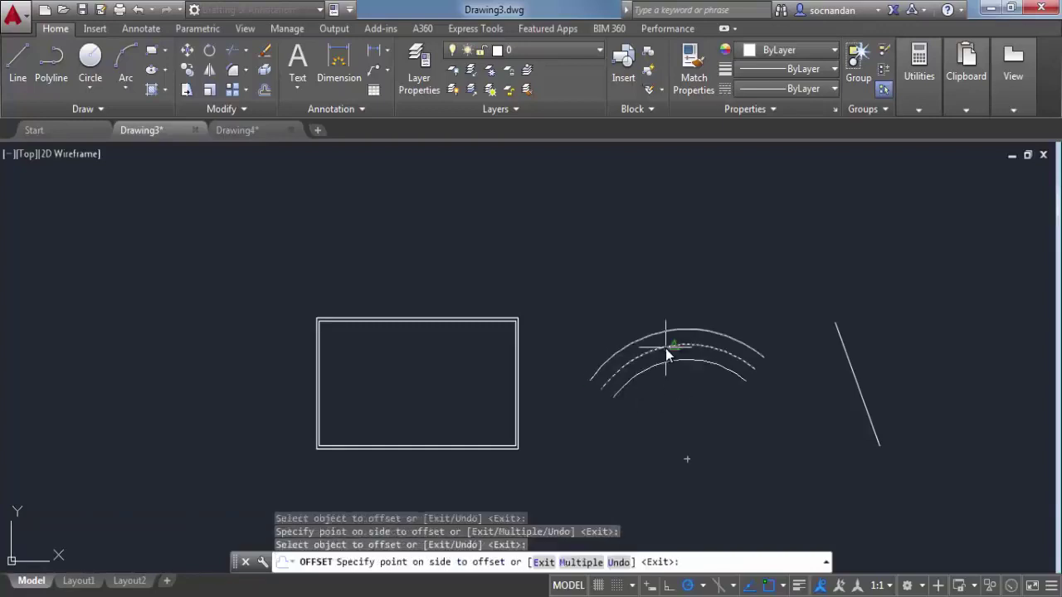
{"action": "left_click", "coordinate": [670, 390]}
{"action": "left_click", "coordinate": [669, 365]}
{"action": "left_click", "coordinate": [672, 394]}
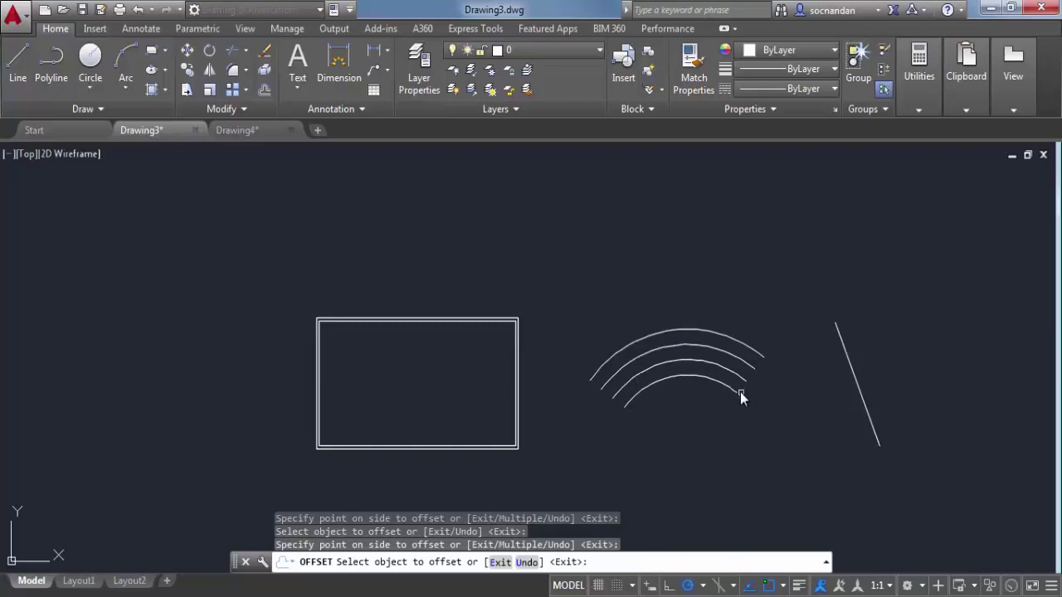
{"action": "left_click", "coordinate": [663, 378]}
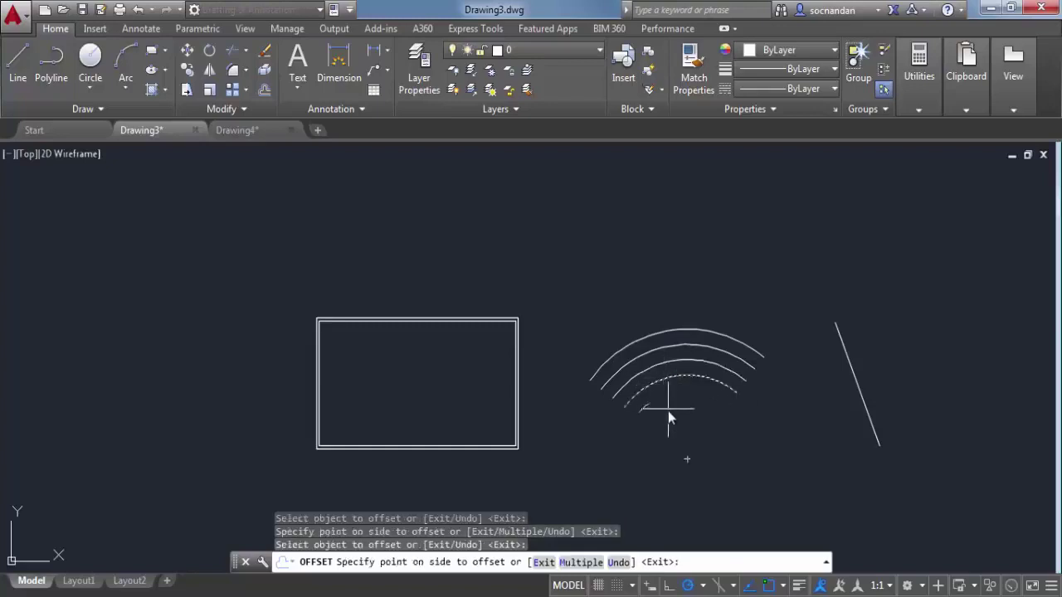
{"action": "left_click", "coordinate": [667, 410]}
{"action": "key", "text": "Return"}
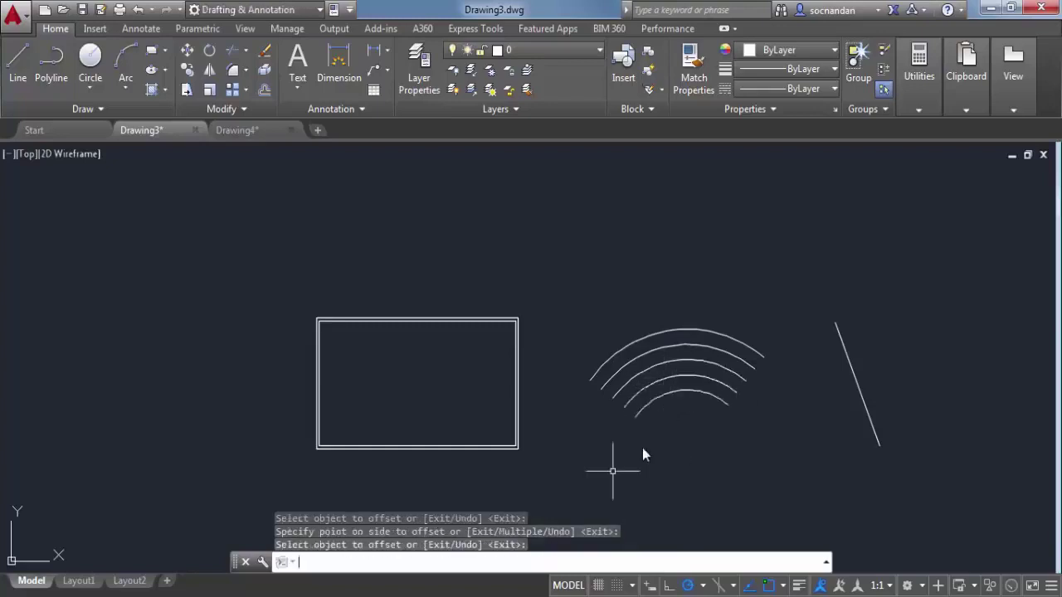
{"action": "mouse_move", "coordinate": [605, 457]}
{"action": "middle_mouse_down"}
{"action": "mouse_move", "coordinate": [483, 431]}
{"action": "mouse_move", "coordinate": [465, 440]}
{"action": "middle_mouse_up"}
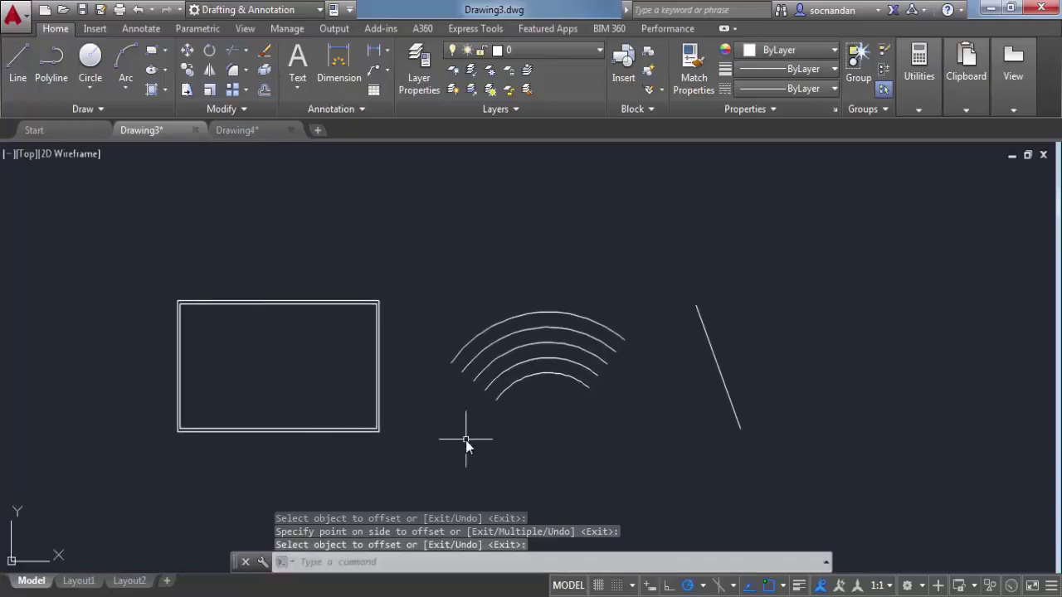
Offset the slanted line through a point to its right and the rectangle through an inside point
{"action": "left_click", "coordinate": [266, 90]}
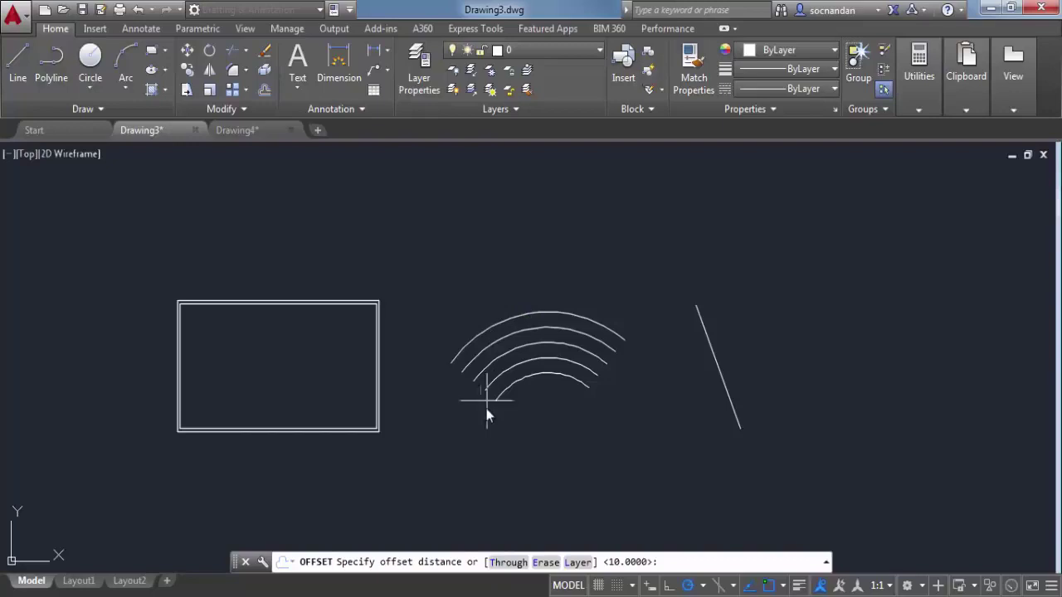
{"action": "left_click", "coordinate": [507, 562]}
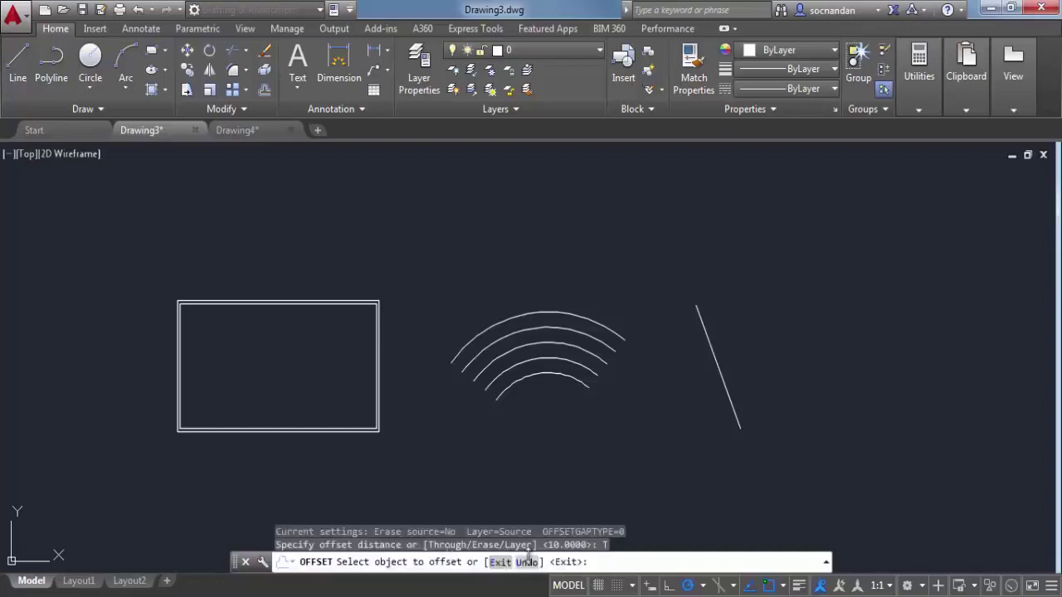
{"action": "left_click", "coordinate": [710, 351]}
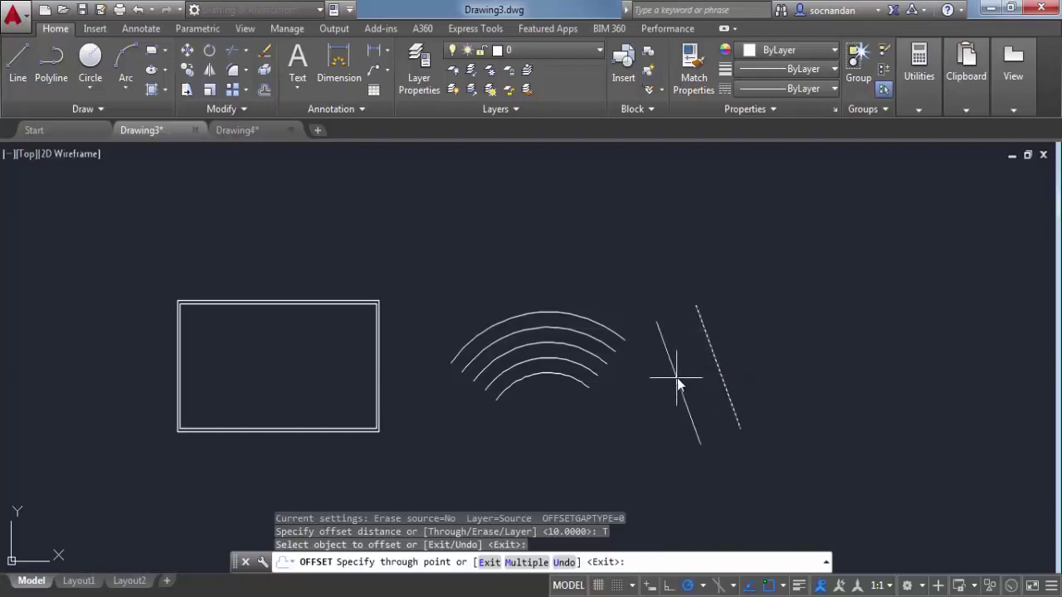
{"action": "left_click", "coordinate": [755, 356]}
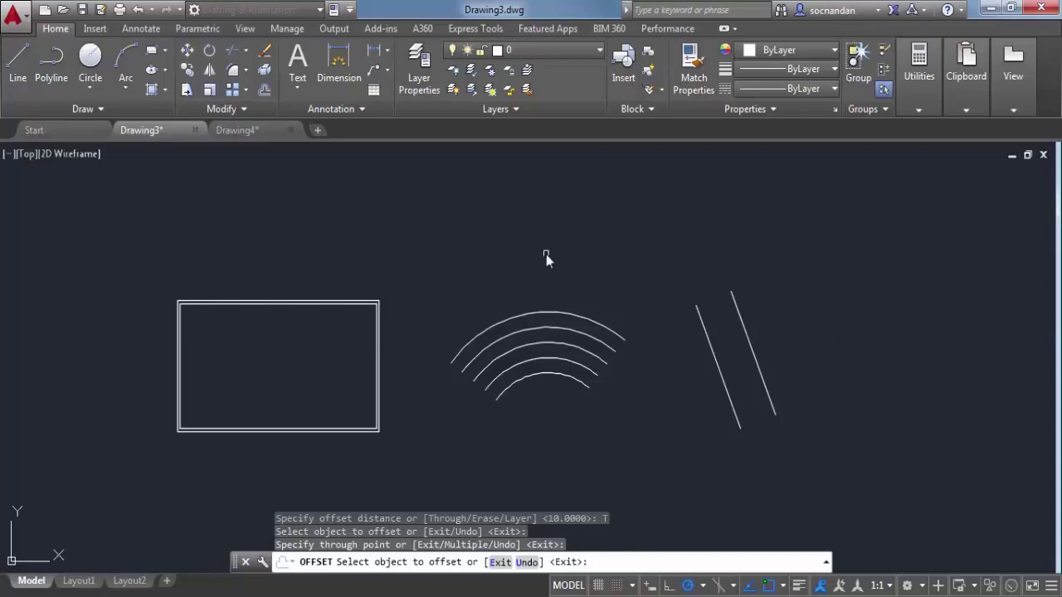
{"action": "left_click", "coordinate": [364, 301]}
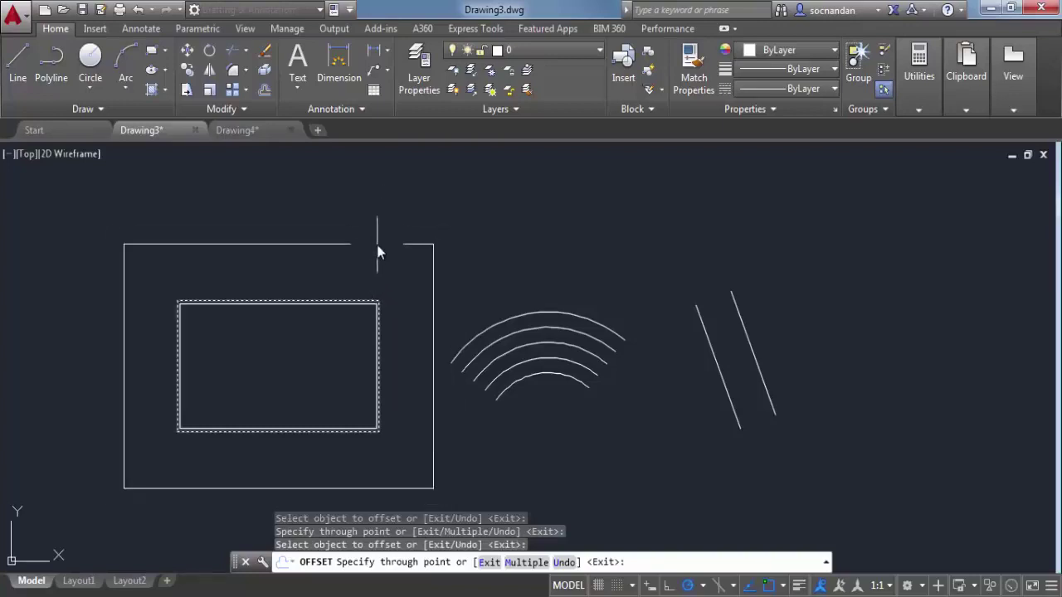
{"action": "left_click", "coordinate": [343, 327]}
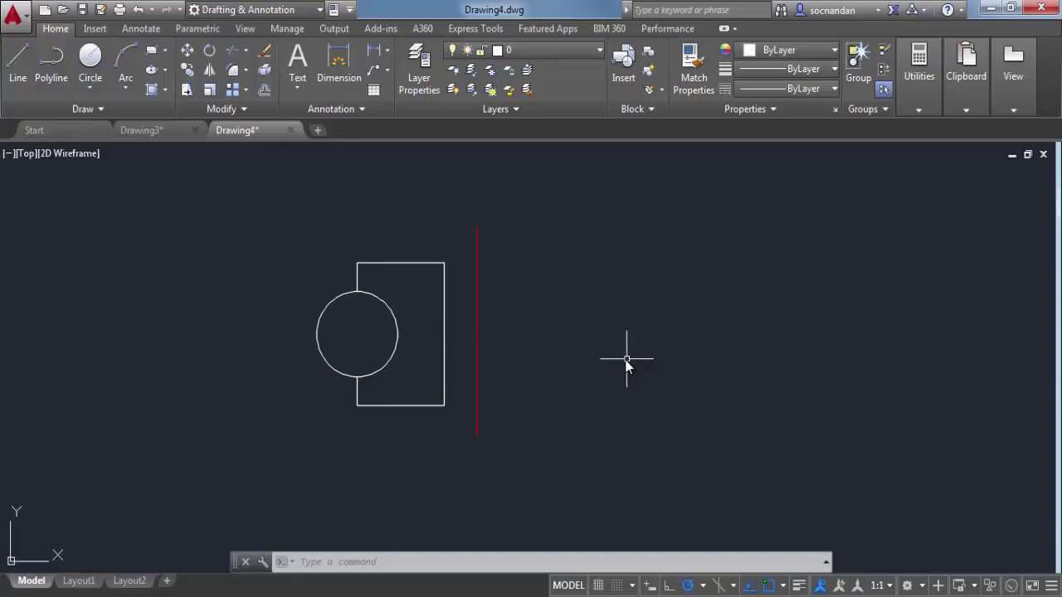
Select the circle and the rectangle as the objects to mirror
{"action": "left_click", "coordinate": [210, 75]}
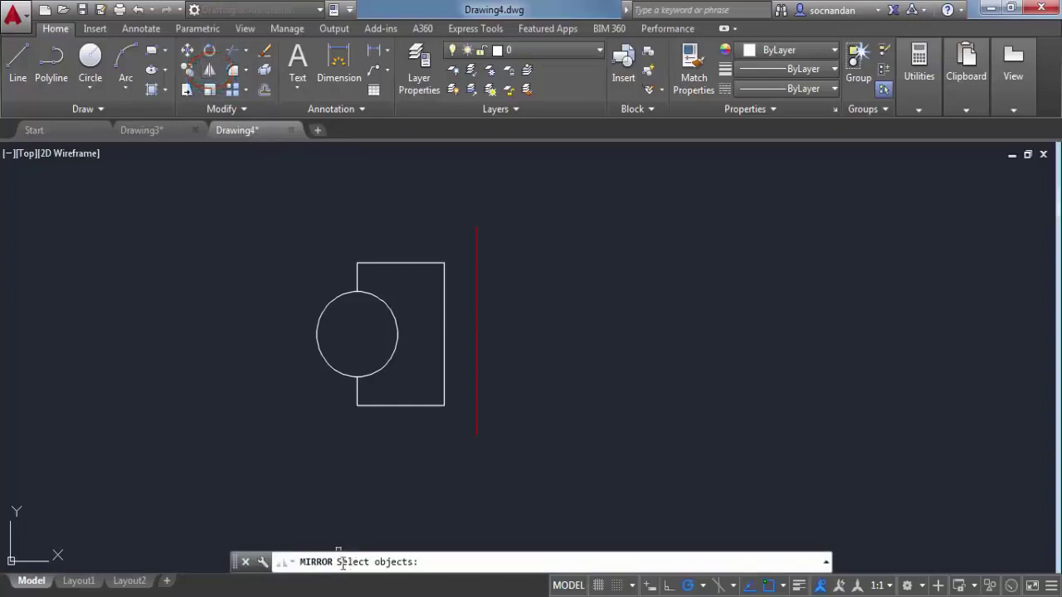
{"action": "left_click", "coordinate": [369, 374]}
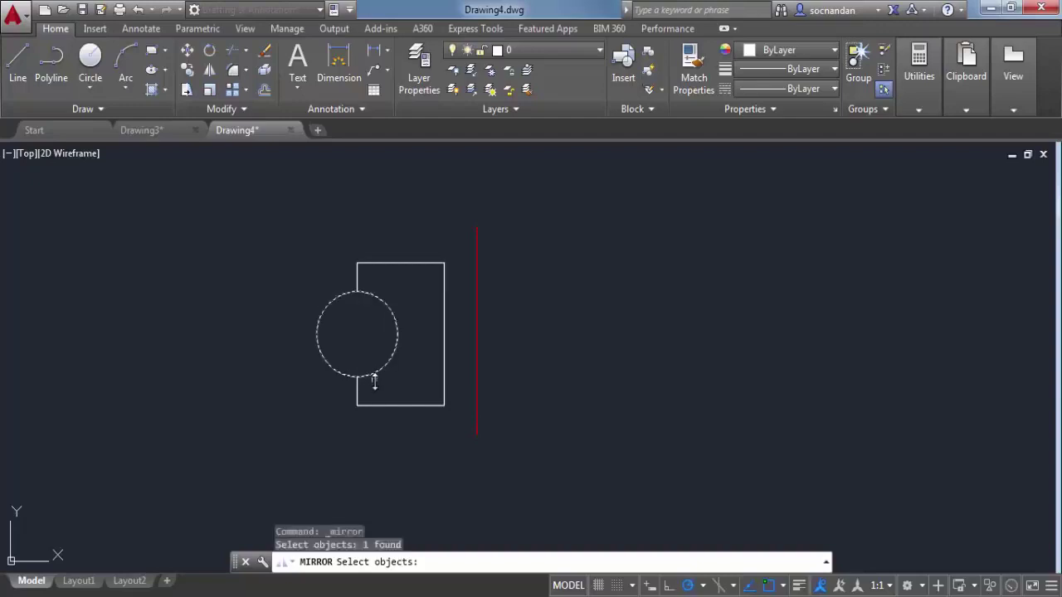
{"action": "left_click", "coordinate": [389, 405]}
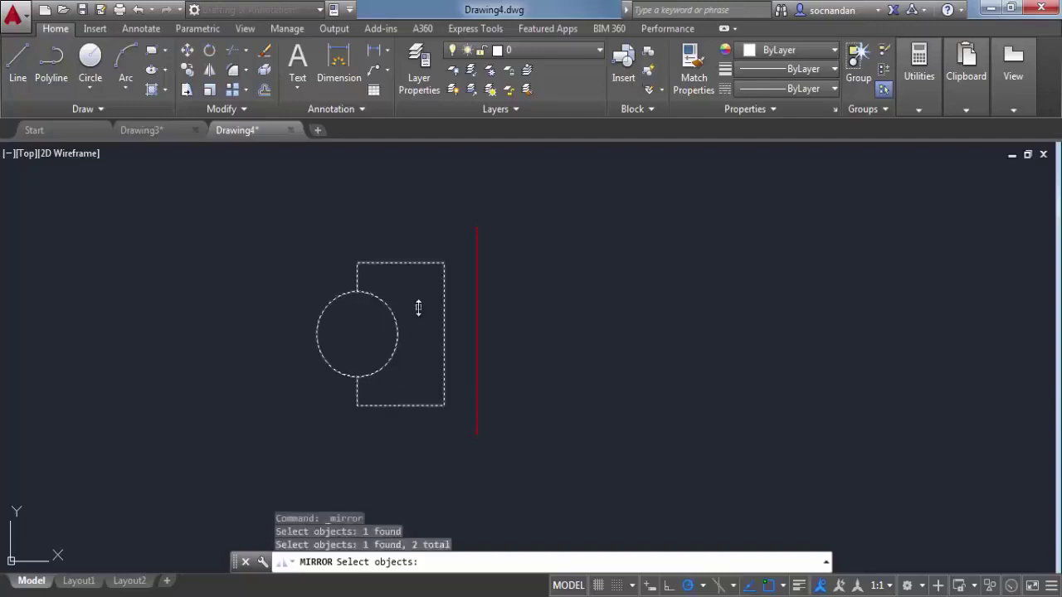
{"action": "key", "text": "Return"}
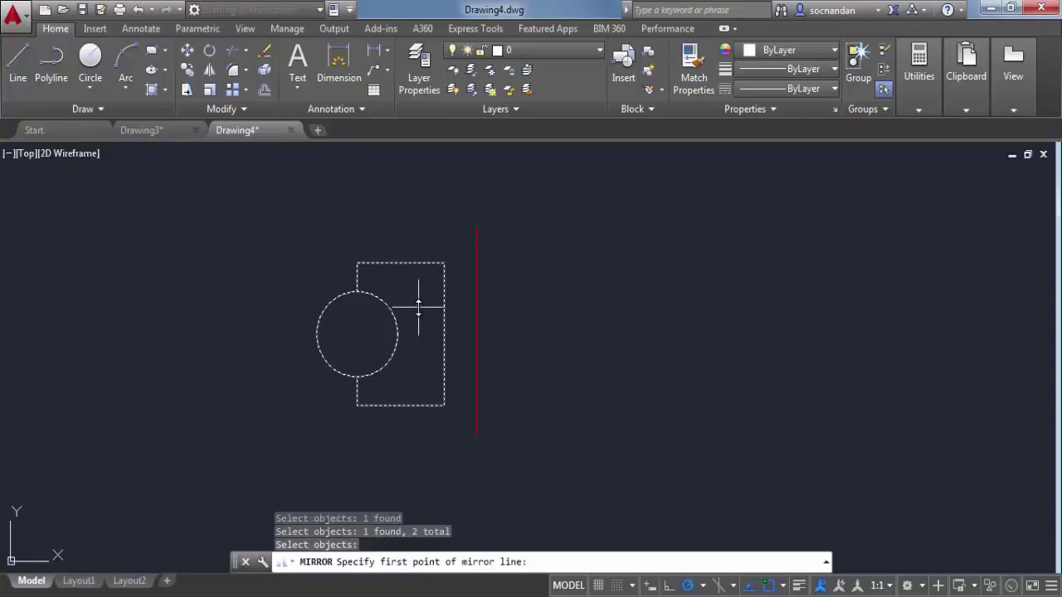
Mirror the shape across the red line's top and bottom endpoints, keeping the source objects
{"action": "left_click", "coordinate": [476, 227]}
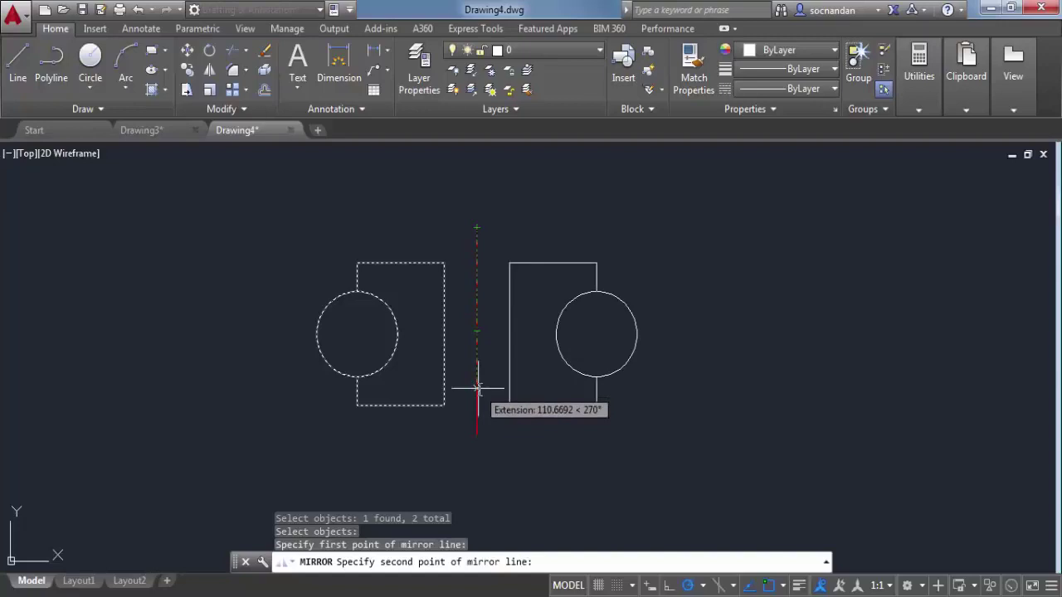
{"action": "left_click", "coordinate": [477, 435]}
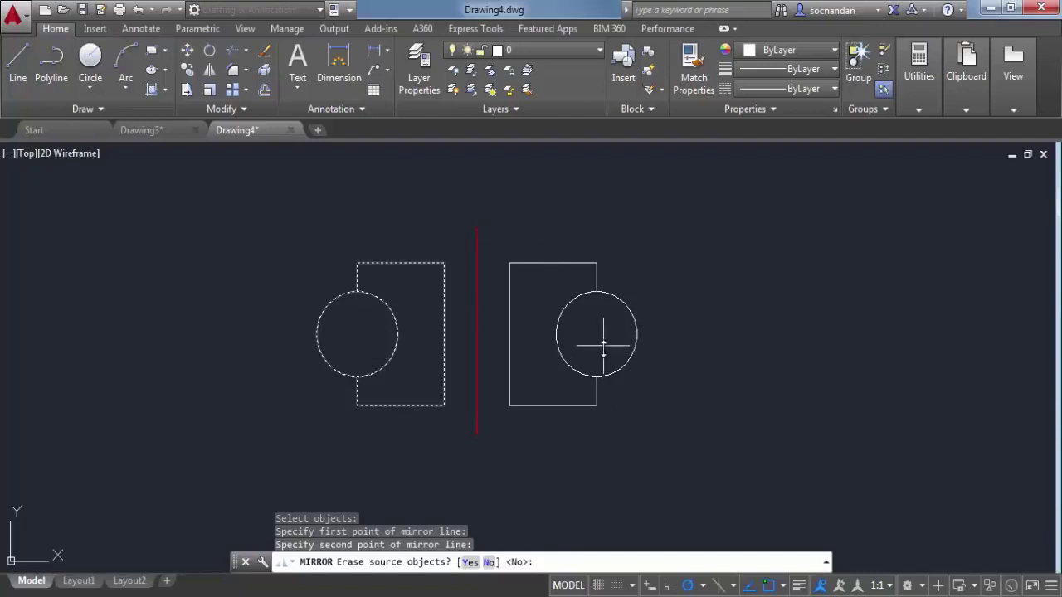
{"action": "key", "text": "Return"}
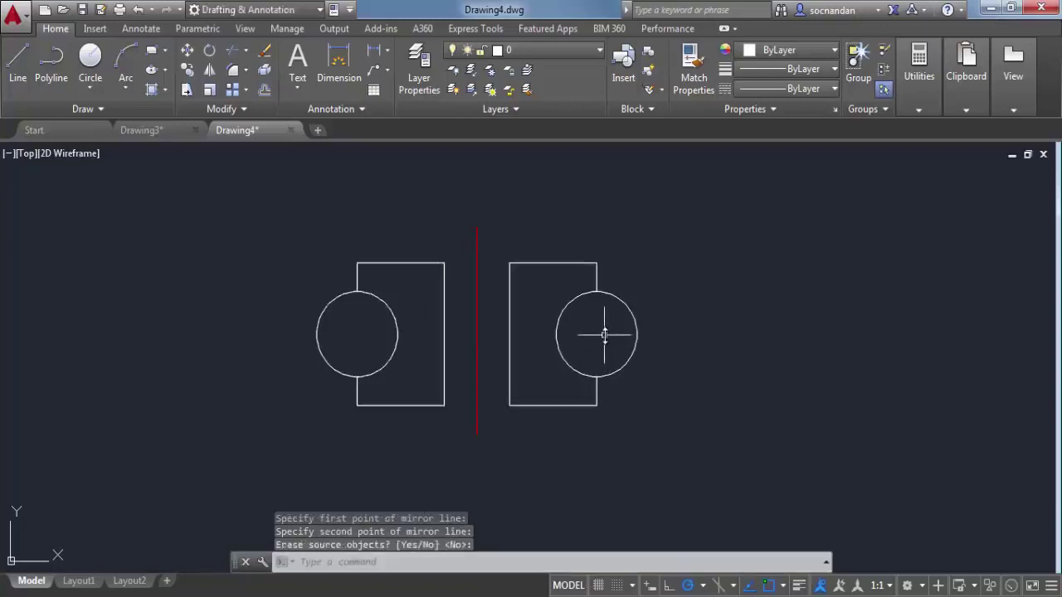
Undo the mirrored copy and reselect the circle and rectangle with a window for Mirror
{"action": "key", "text": "ctrl+z"}
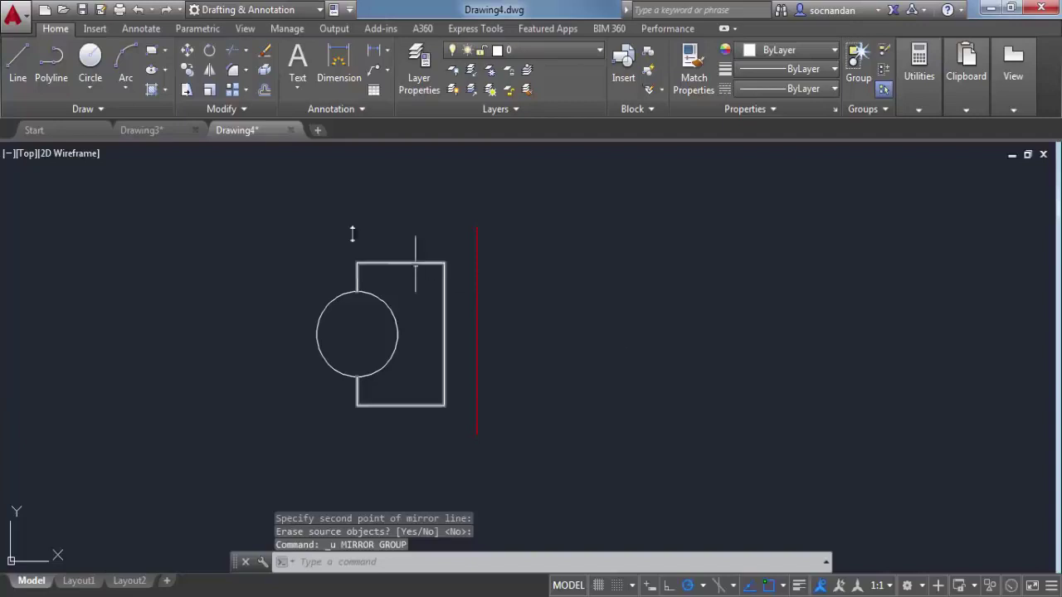
{"action": "left_click", "coordinate": [210, 71]}
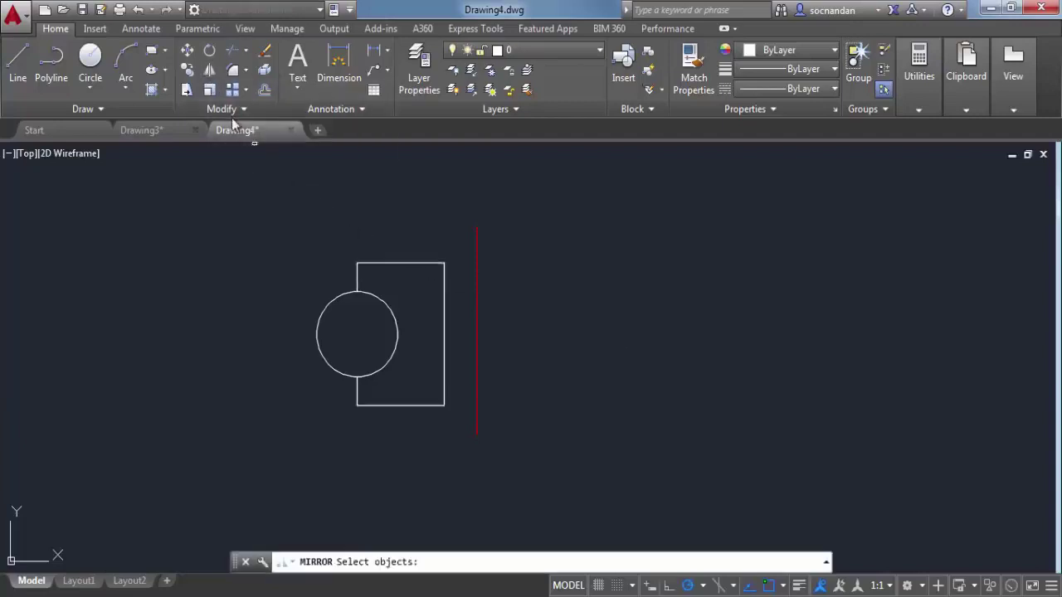
{"action": "left_click", "coordinate": [404, 422]}
{"action": "left_click", "coordinate": [330, 335]}
{"action": "key", "text": "Return"}
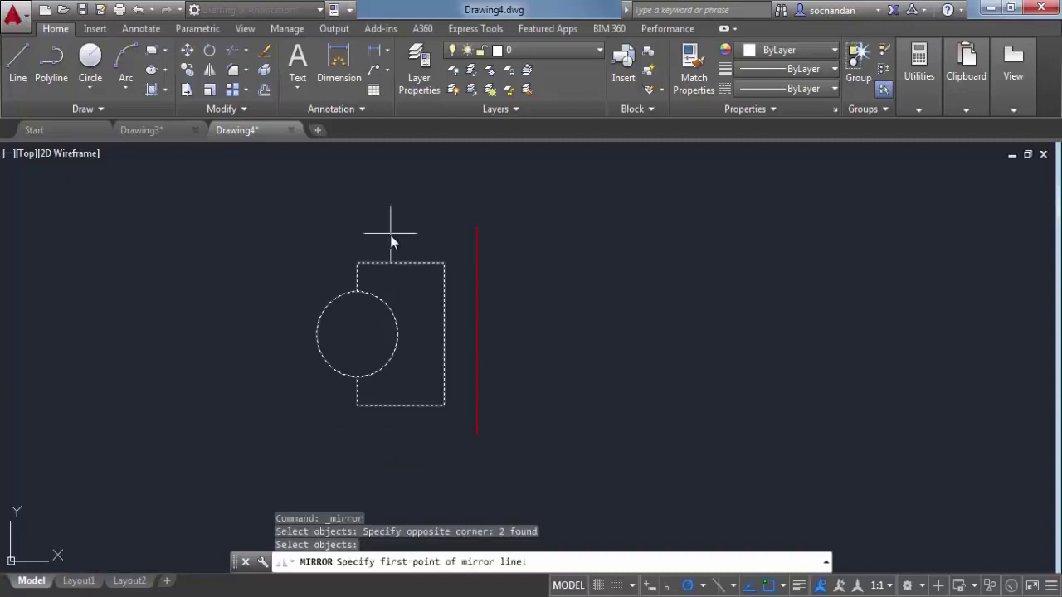
Mirror them across the red line's endpoints, choosing Yes to erase the source shape
{"action": "left_click", "coordinate": [477, 226]}
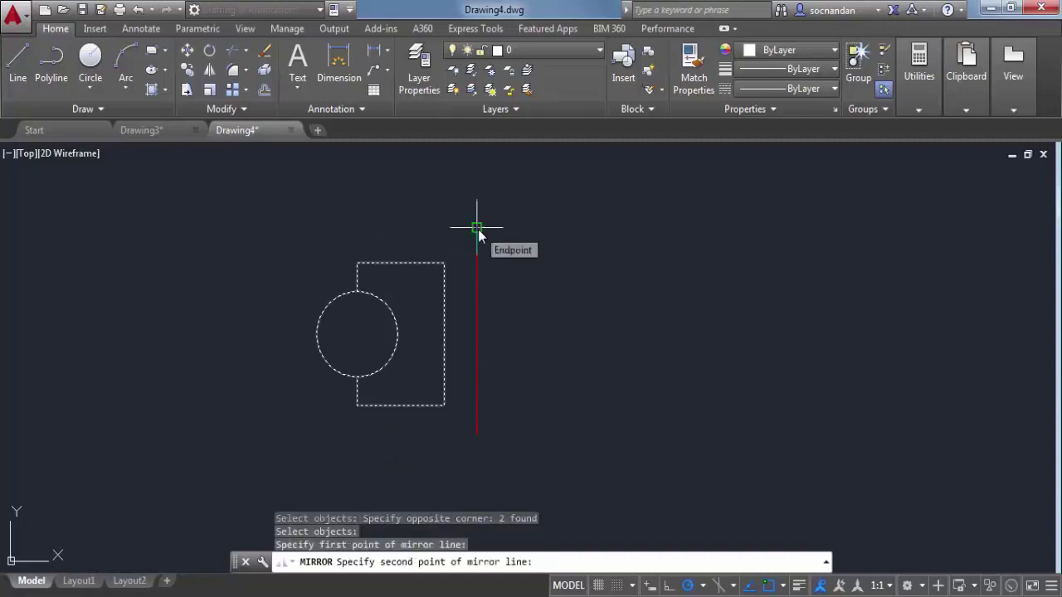
{"action": "left_click", "coordinate": [478, 432]}
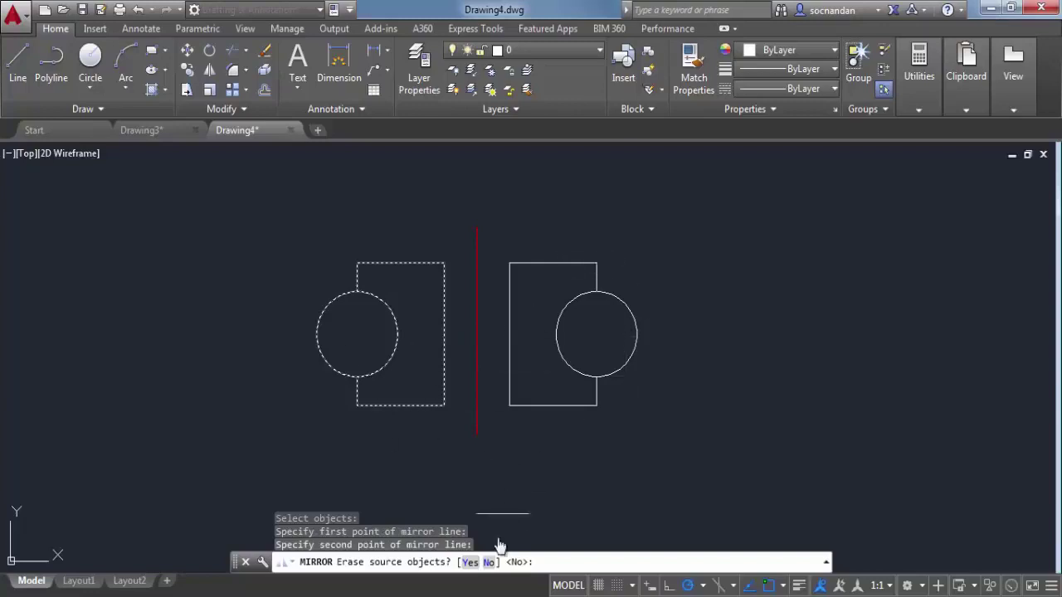
{"action": "left_click", "coordinate": [469, 562]}
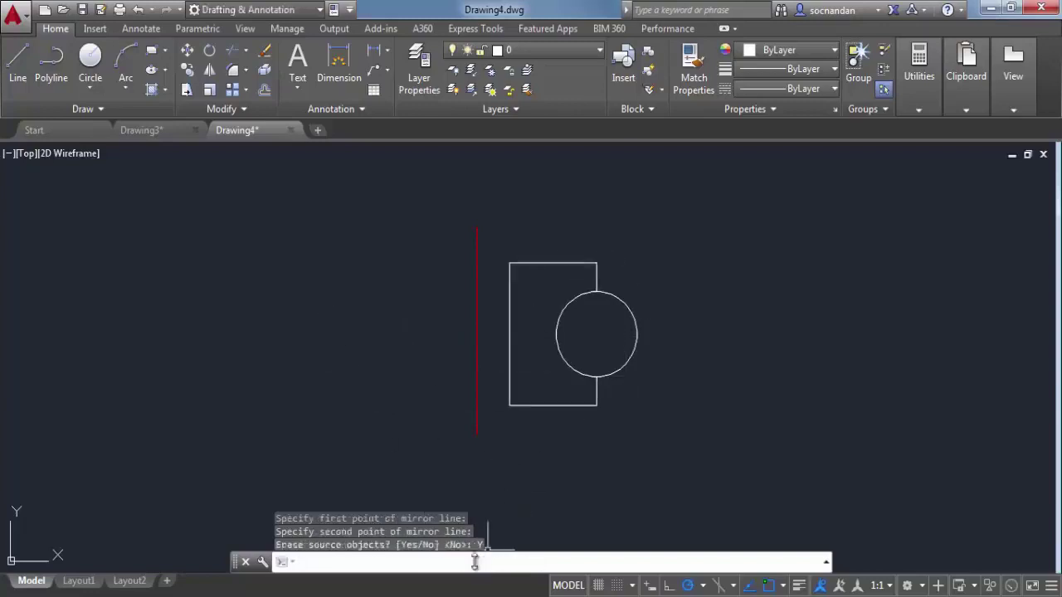